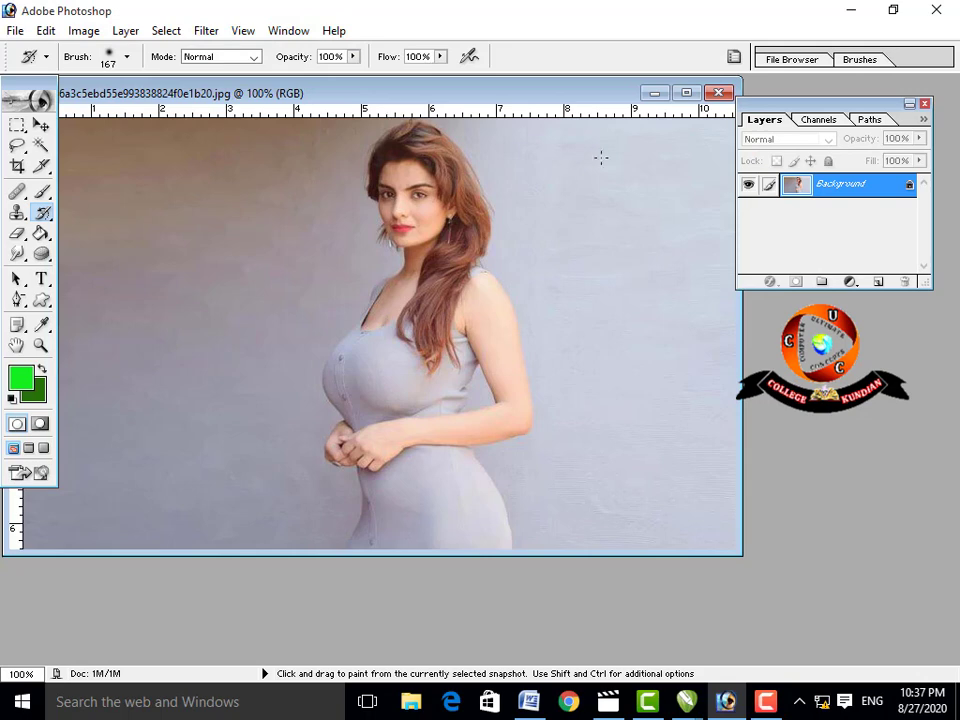
Maximize the photo's document window and convert the locked Background into a regular layer named Layer 0
{"action": "left_click", "coordinate": [687, 93]}
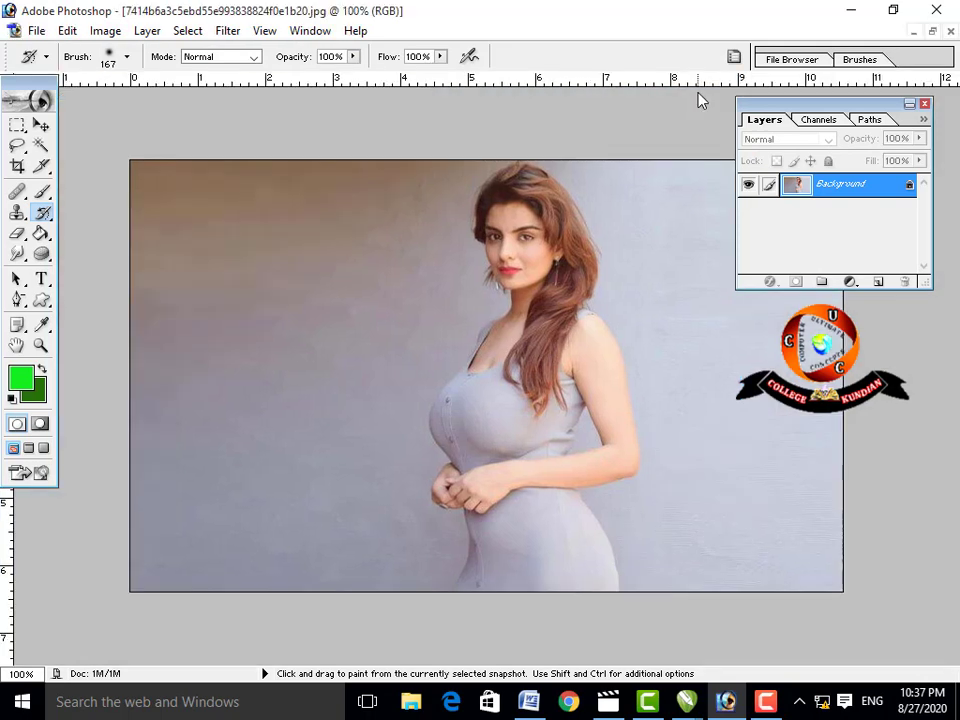
{"action": "double_click", "coordinate": [845, 192]}
{"action": "left_click", "coordinate": [632, 323]}
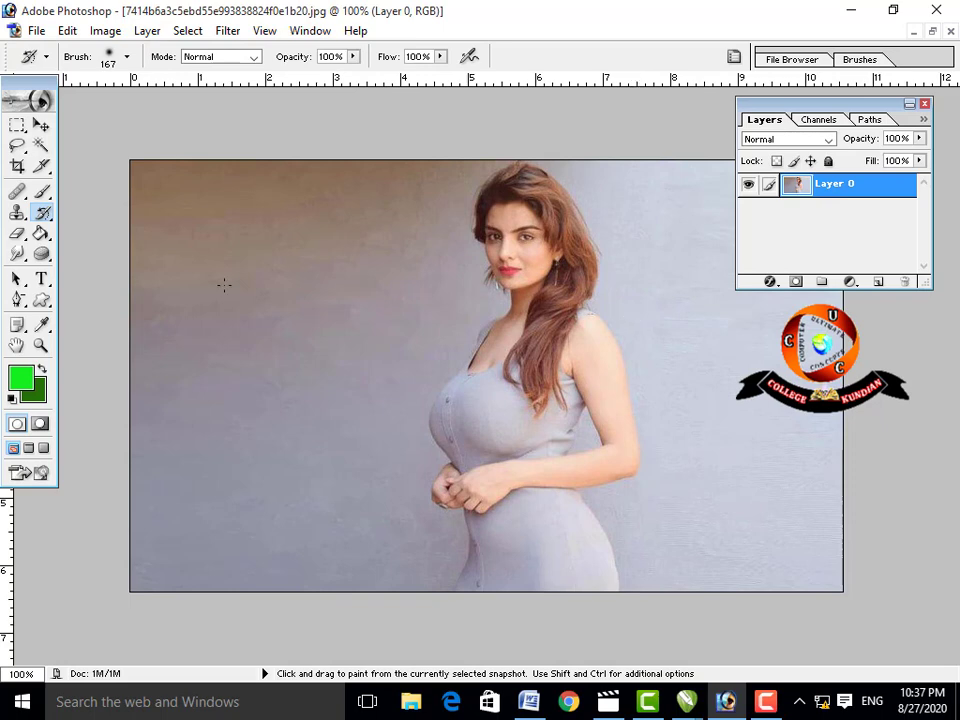
Try painting over the woman with the Brush tool in bright green and undo all the strokes
{"action": "left_click", "coordinate": [41, 192]}
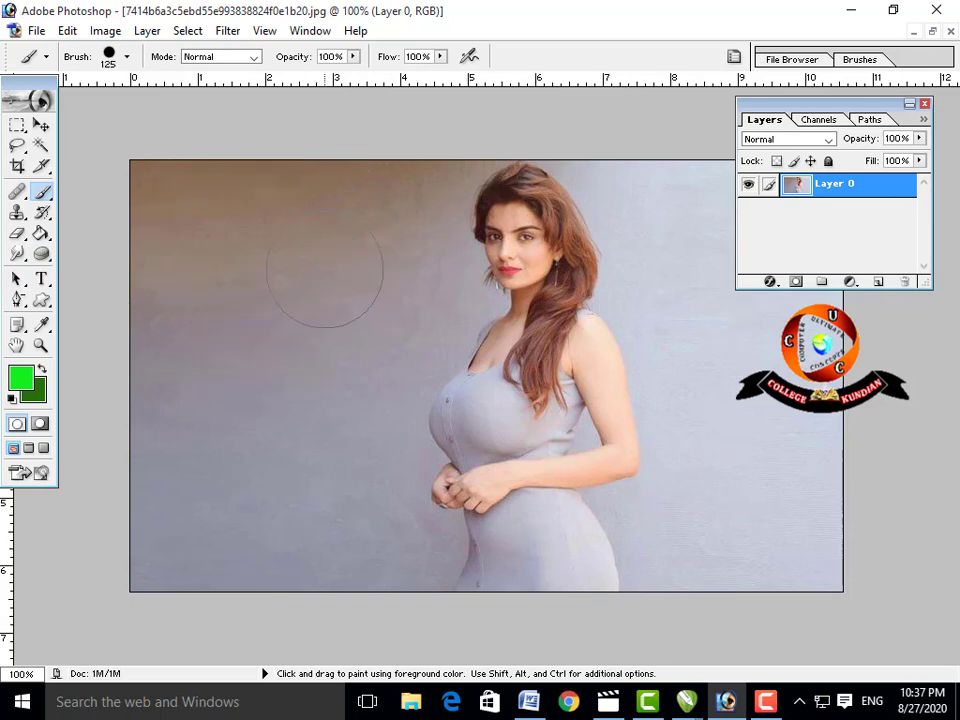
{"action": "mouse_move", "coordinate": [400, 245]}
{"action": "left_mouse_down"}
{"action": "mouse_move", "coordinate": [618, 343]}
{"action": "mouse_move", "coordinate": [574, 439]}
{"action": "mouse_move", "coordinate": [440, 428]}
{"action": "mouse_move", "coordinate": [407, 402]}
{"action": "mouse_move", "coordinate": [498, 502]}
{"action": "left_mouse_up"}
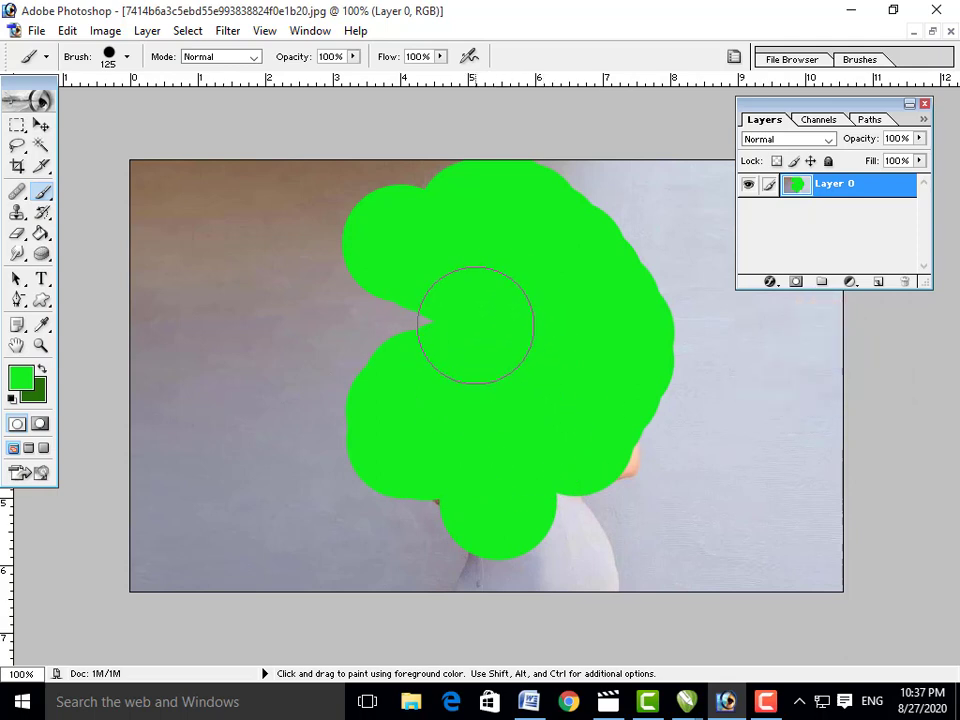
{"action": "key", "text": "ctrl+z"}
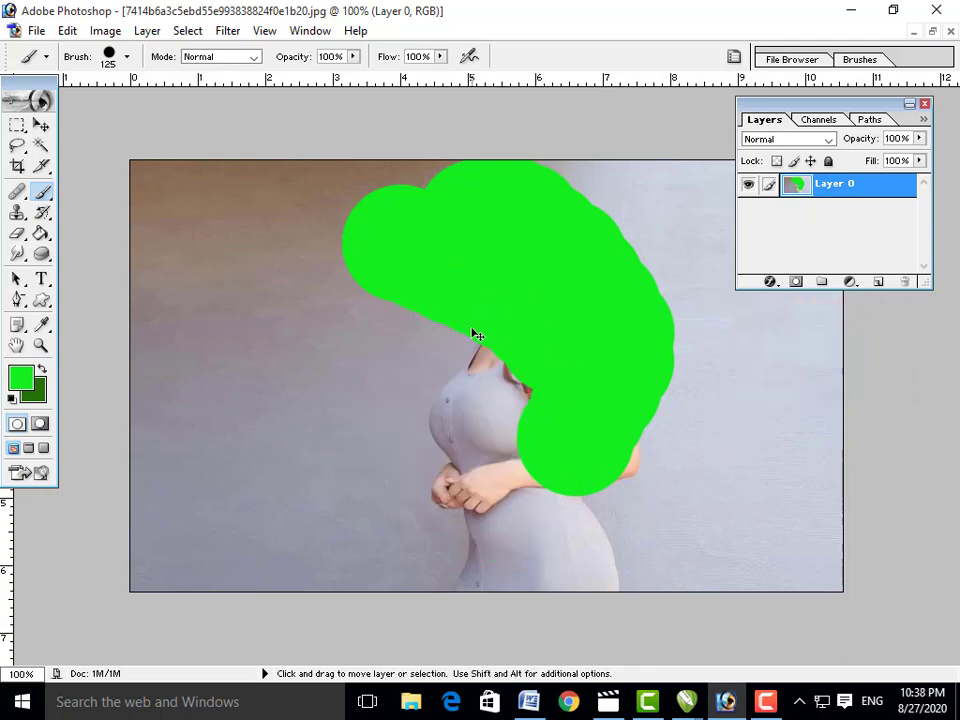
{"action": "key", "text": "ctrl+z"}
{"action": "key", "text": "ctrl+alt+z"}
{"action": "key", "text": "ctrl+alt+z"}
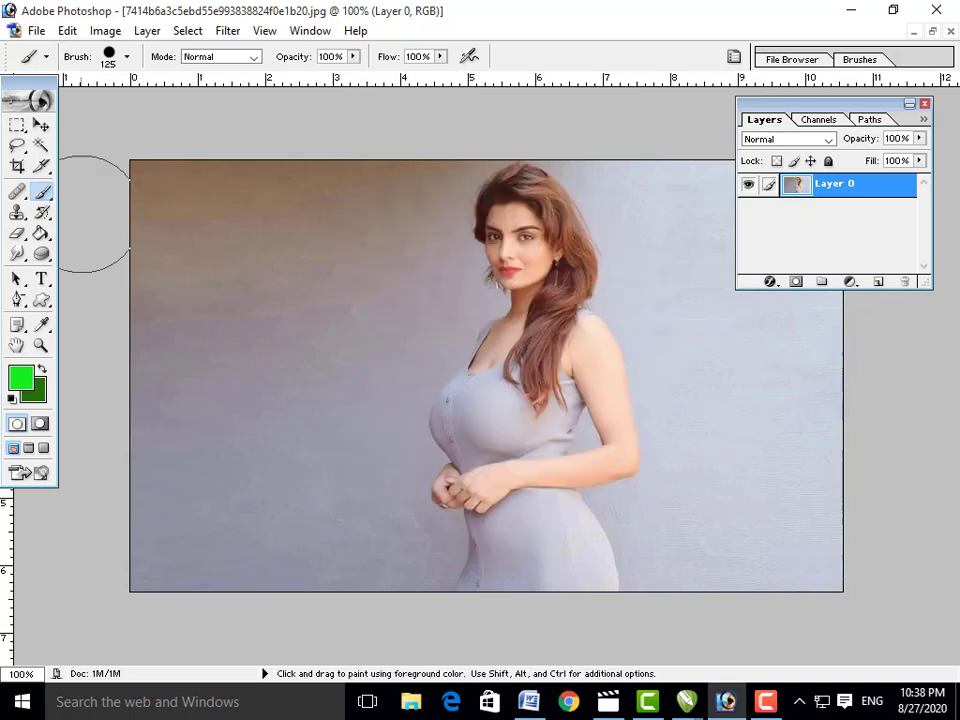
Paint bright green across the background and the woman's body, and a dark green diagonal stroke on the lower-left background
{"action": "mouse_move", "coordinate": [200, 218]}
{"action": "left_mouse_down"}
{"action": "mouse_move", "coordinate": [292, 312]}
{"action": "mouse_move", "coordinate": [401, 311]}
{"action": "mouse_move", "coordinate": [405, 298]}
{"action": "mouse_move", "coordinate": [406, 410]}
{"action": "mouse_move", "coordinate": [469, 452]}
{"action": "mouse_move", "coordinate": [554, 389]}
{"action": "mouse_move", "coordinate": [440, 352]}
{"action": "left_mouse_up"}
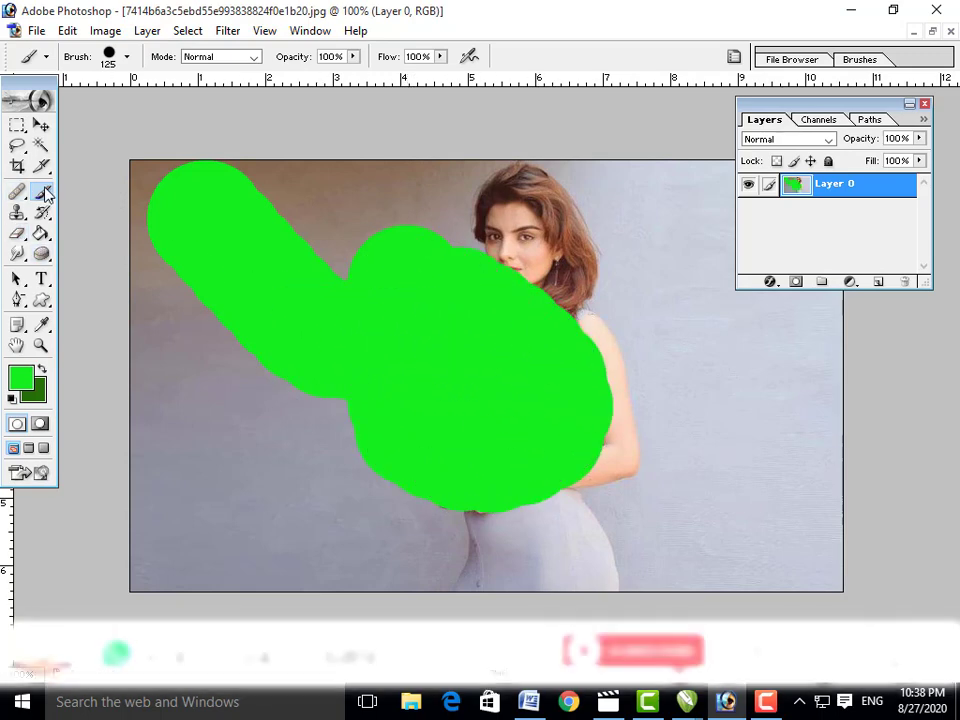
{"action": "left_click", "coordinate": [44, 374]}
{"action": "left_click_drag", "start_coordinate": [190, 370], "coordinate": [332, 489]}
Set the foreground color to red F00F49 and brush a large red patch over the background on the woman's right-hand side of the photo
{"action": "left_click", "coordinate": [20, 376]}
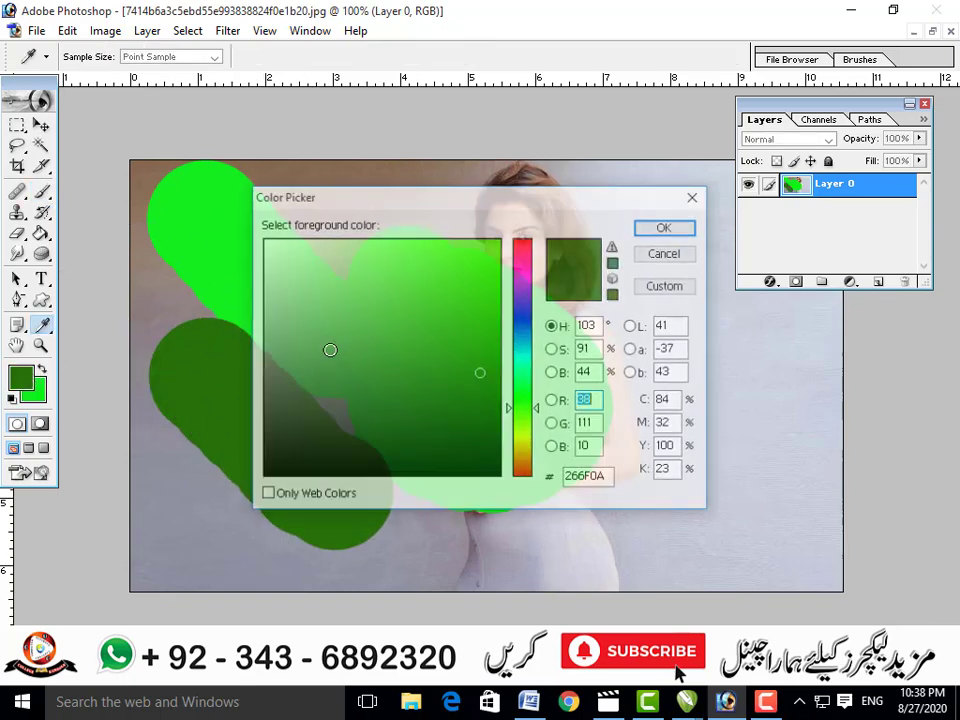
{"action": "left_click", "coordinate": [524, 249]}
{"action": "left_click", "coordinate": [487, 252]}
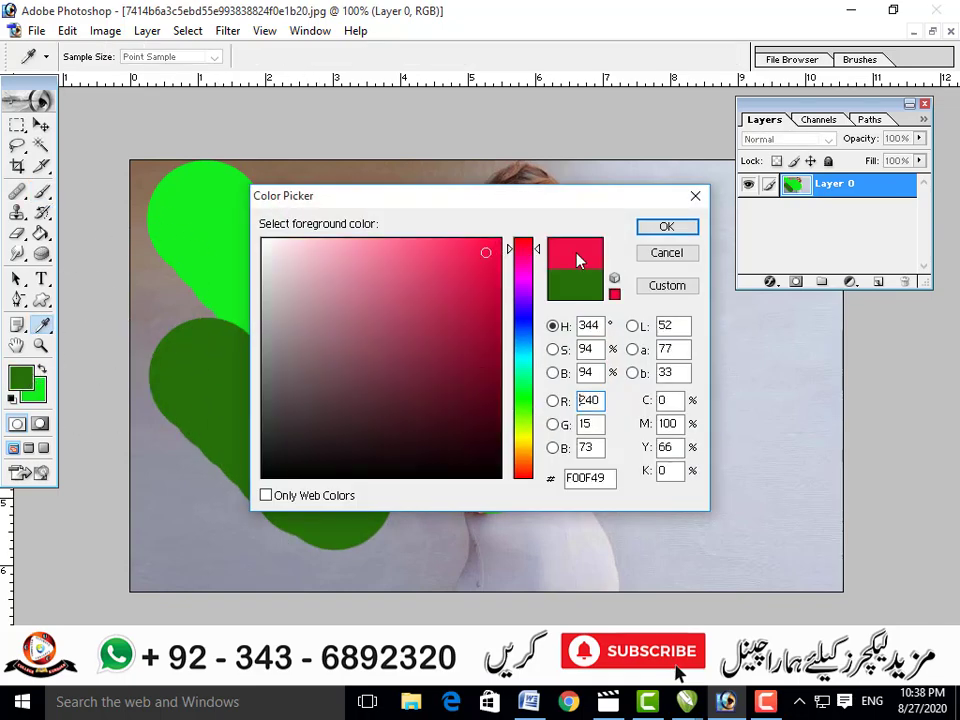
{"action": "left_click", "coordinate": [665, 228]}
{"action": "mouse_move", "coordinate": [693, 327]}
{"action": "left_mouse_down"}
{"action": "mouse_move", "coordinate": [640, 432]}
{"action": "mouse_move", "coordinate": [746, 516]}
{"action": "left_mouse_up"}
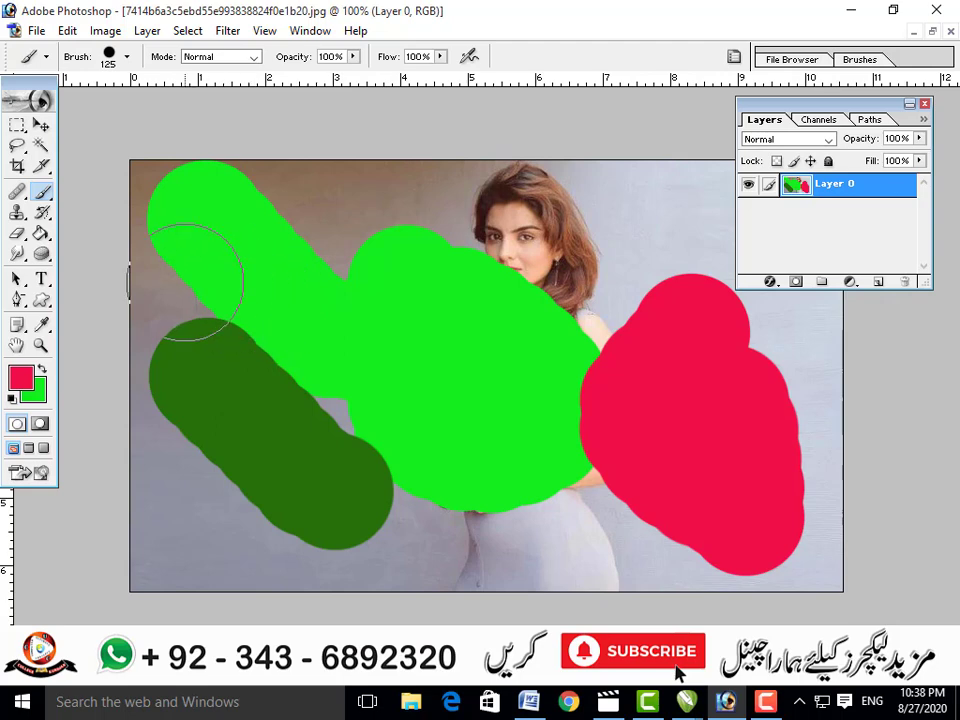
Select the brown background area along the photo's top edge with the Magic Wand, fill it with the red foreground color and deselect
{"action": "left_click", "coordinate": [40, 145]}
{"action": "left_click", "coordinate": [285, 184]}
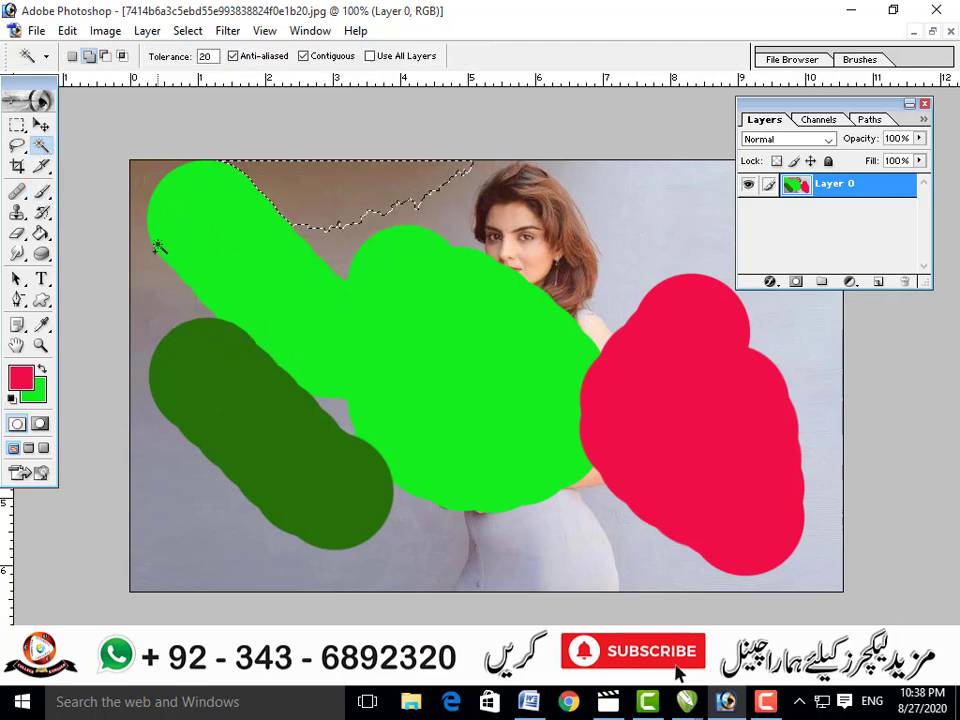
{"action": "key", "text": "alt"}
{"action": "key", "text": "alt+BackSpace"}
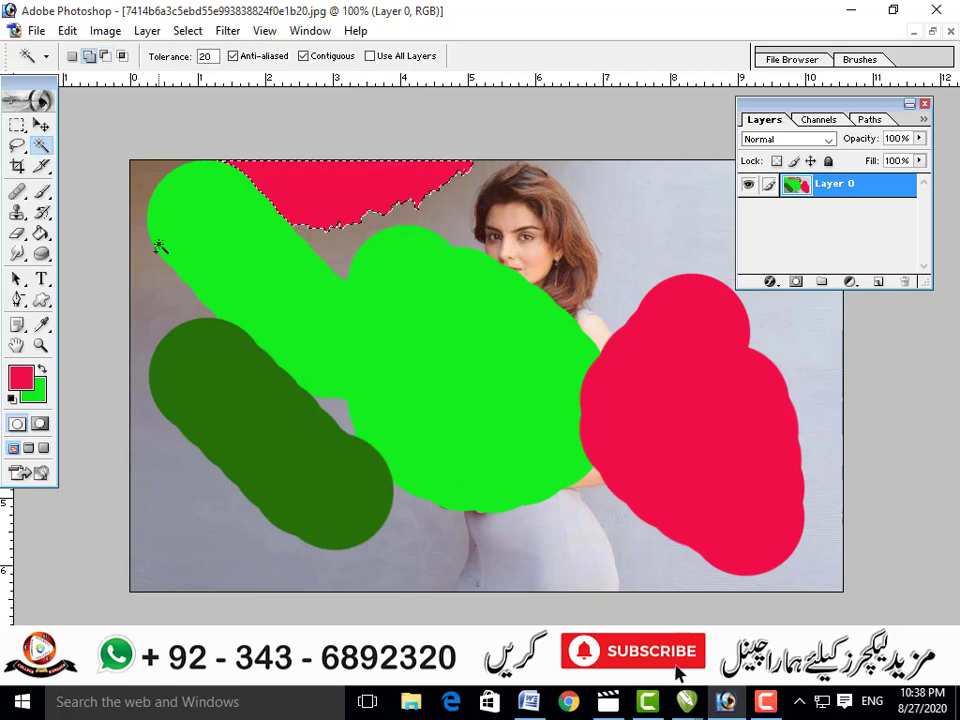
{"action": "key", "text": "ctrl+d"}
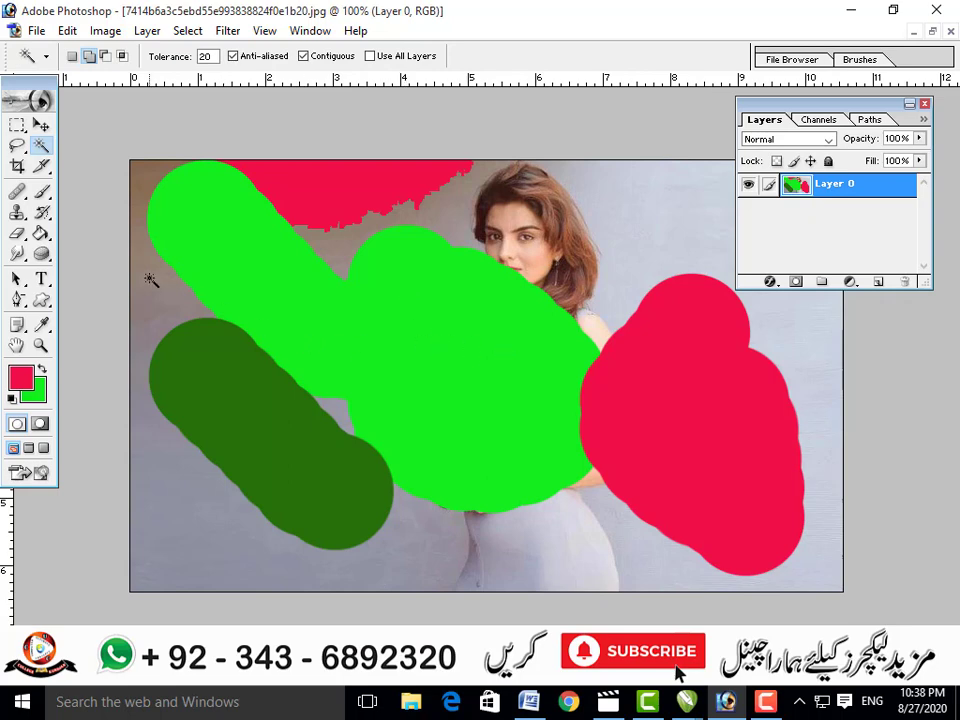
Restore the entire photo to its original state by painting over all the colored areas with the History Brush
{"action": "mouse_move", "coordinate": [46, 220]}
{"action": "left_mouse_down"}
{"action": "mouse_move", "coordinate": [143, 216]}
{"action": "mouse_move", "coordinate": [188, 230]}
{"action": "mouse_move", "coordinate": [218, 270]}
{"action": "mouse_move", "coordinate": [258, 280]}
{"action": "mouse_move", "coordinate": [290, 242]}
{"action": "mouse_move", "coordinate": [185, 200]}
{"action": "mouse_move", "coordinate": [175, 315]}
{"action": "mouse_move", "coordinate": [406, 220]}
{"action": "mouse_move", "coordinate": [200, 262]}
{"action": "mouse_move", "coordinate": [505, 180]}
{"action": "mouse_move", "coordinate": [237, 361]}
{"action": "mouse_move", "coordinate": [428, 312]}
{"action": "mouse_move", "coordinate": [217, 441]}
{"action": "mouse_move", "coordinate": [195, 395]}
{"action": "mouse_move", "coordinate": [270, 321]}
{"action": "mouse_move", "coordinate": [351, 462]}
{"action": "mouse_move", "coordinate": [410, 324]}
{"action": "mouse_move", "coordinate": [437, 477]}
{"action": "mouse_move", "coordinate": [414, 466]}
{"action": "mouse_move", "coordinate": [303, 552]}
{"action": "mouse_move", "coordinate": [554, 471]}
{"action": "mouse_move", "coordinate": [536, 286]}
{"action": "mouse_move", "coordinate": [466, 428]}
{"action": "mouse_move", "coordinate": [577, 474]}
{"action": "mouse_move", "coordinate": [472, 472]}
{"action": "mouse_move", "coordinate": [629, 522]}
{"action": "mouse_move", "coordinate": [633, 317]}
{"action": "mouse_move", "coordinate": [713, 367]}
{"action": "mouse_move", "coordinate": [656, 298]}
{"action": "mouse_move", "coordinate": [779, 351]}
{"action": "mouse_move", "coordinate": [808, 489]}
{"action": "mouse_move", "coordinate": [671, 496]}
{"action": "mouse_move", "coordinate": [820, 528]}
{"action": "left_mouse_up"}
{"action": "left_click", "coordinate": [186, 225]}
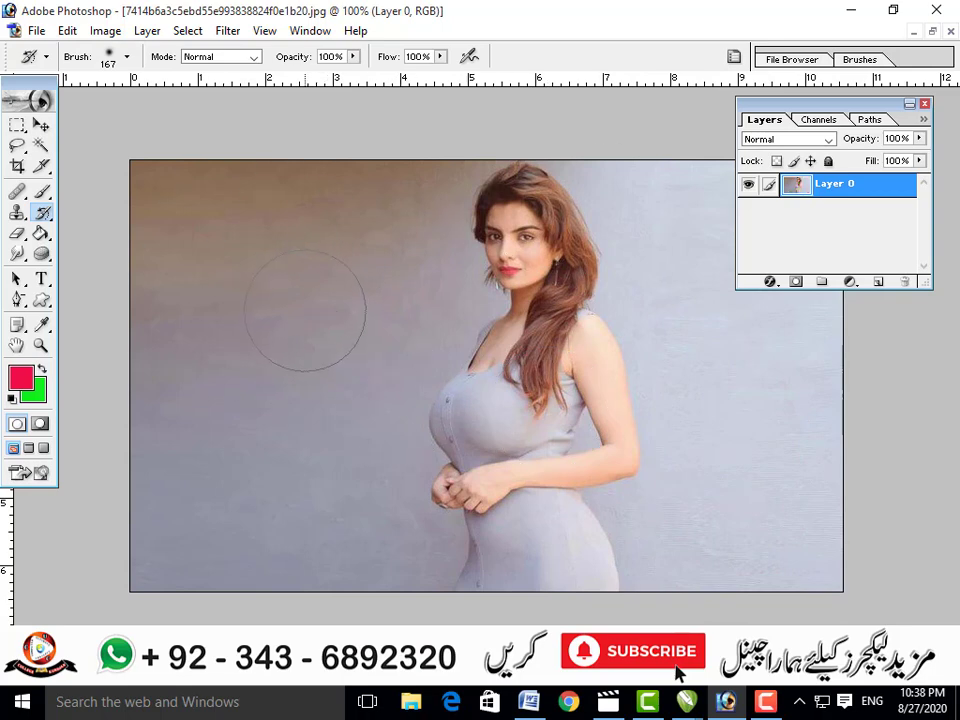
Smear the whole photo into soft blurred colors with the Art History Brush
{"action": "left_click", "coordinate": [43, 213]}
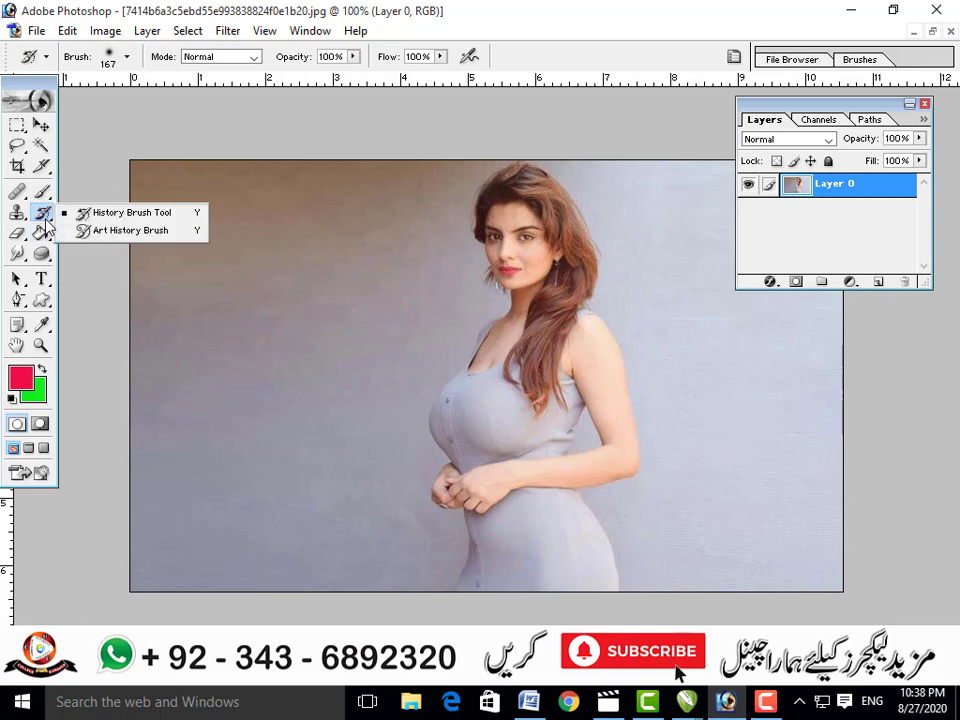
{"action": "left_click", "coordinate": [118, 232]}
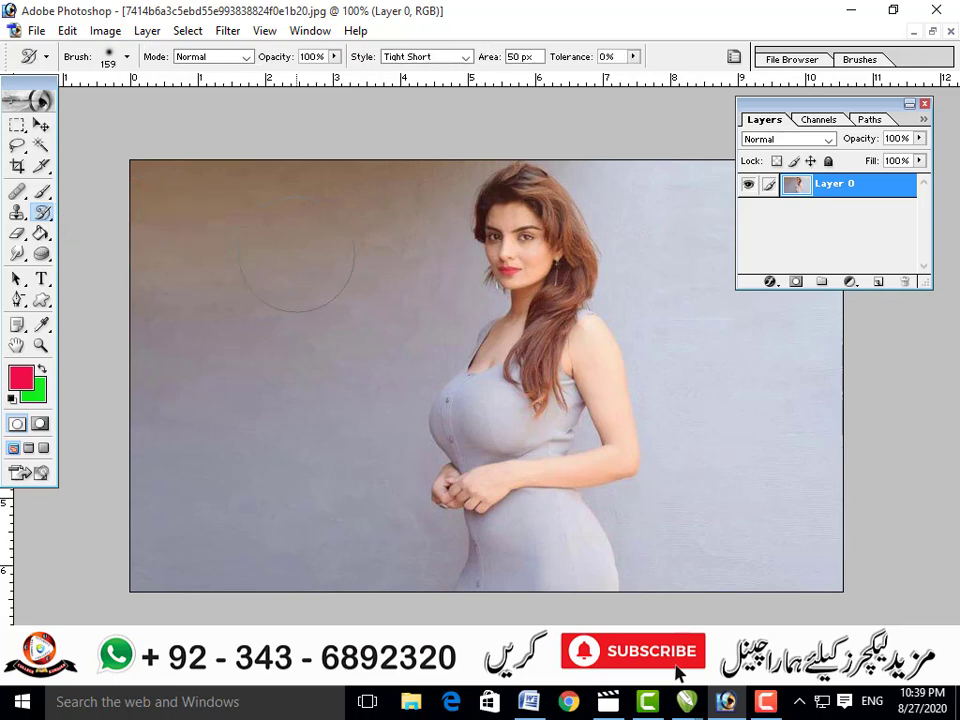
{"action": "mouse_move", "coordinate": [333, 240]}
{"action": "left_mouse_down"}
{"action": "mouse_move", "coordinate": [317, 223]}
{"action": "mouse_move", "coordinate": [333, 240]}
{"action": "left_mouse_up"}
{"action": "mouse_move", "coordinate": [351, 370]}
{"action": "left_mouse_down"}
{"action": "mouse_move", "coordinate": [312, 426]}
{"action": "mouse_move", "coordinate": [345, 455]}
{"action": "mouse_move", "coordinate": [477, 455]}
{"action": "mouse_move", "coordinate": [620, 265]}
{"action": "mouse_move", "coordinate": [811, 470]}
{"action": "mouse_move", "coordinate": [730, 550]}
{"action": "mouse_move", "coordinate": [695, 350]}
{"action": "mouse_move", "coordinate": [469, 232]}
{"action": "mouse_move", "coordinate": [381, 444]}
{"action": "mouse_move", "coordinate": [549, 436]}
{"action": "mouse_move", "coordinate": [605, 288]}
{"action": "mouse_move", "coordinate": [410, 451]}
{"action": "mouse_move", "coordinate": [400, 299]}
{"action": "mouse_move", "coordinate": [542, 407]}
{"action": "mouse_move", "coordinate": [545, 250]}
{"action": "mouse_move", "coordinate": [571, 389]}
{"action": "mouse_move", "coordinate": [531, 439]}
{"action": "mouse_move", "coordinate": [466, 319]}
{"action": "mouse_move", "coordinate": [481, 241]}
{"action": "left_mouse_up"}
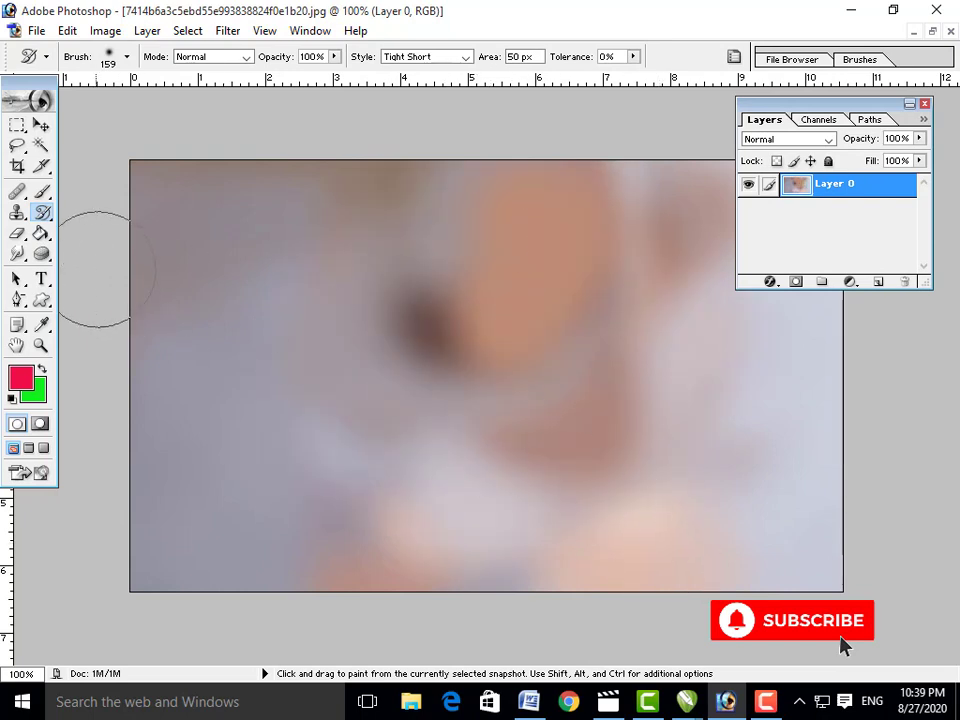
Bring the woman back with the History Brush, leaving the surrounding background blurred
{"action": "left_click_drag", "start_coordinate": [45, 215], "coordinate": [125, 210]}
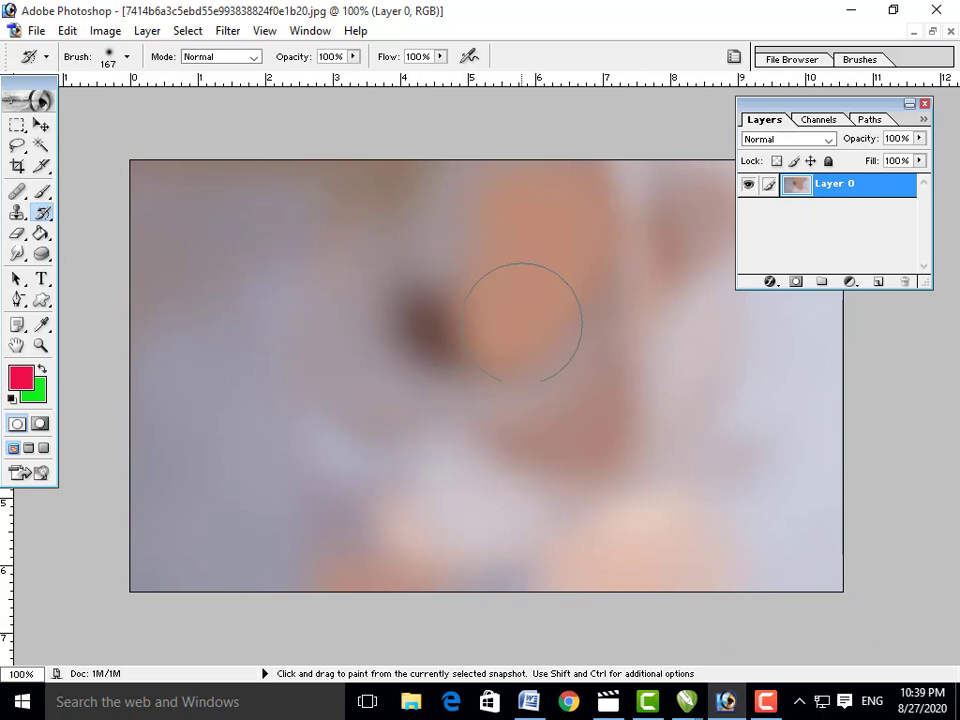
{"action": "left_click", "coordinate": [42, 216]}
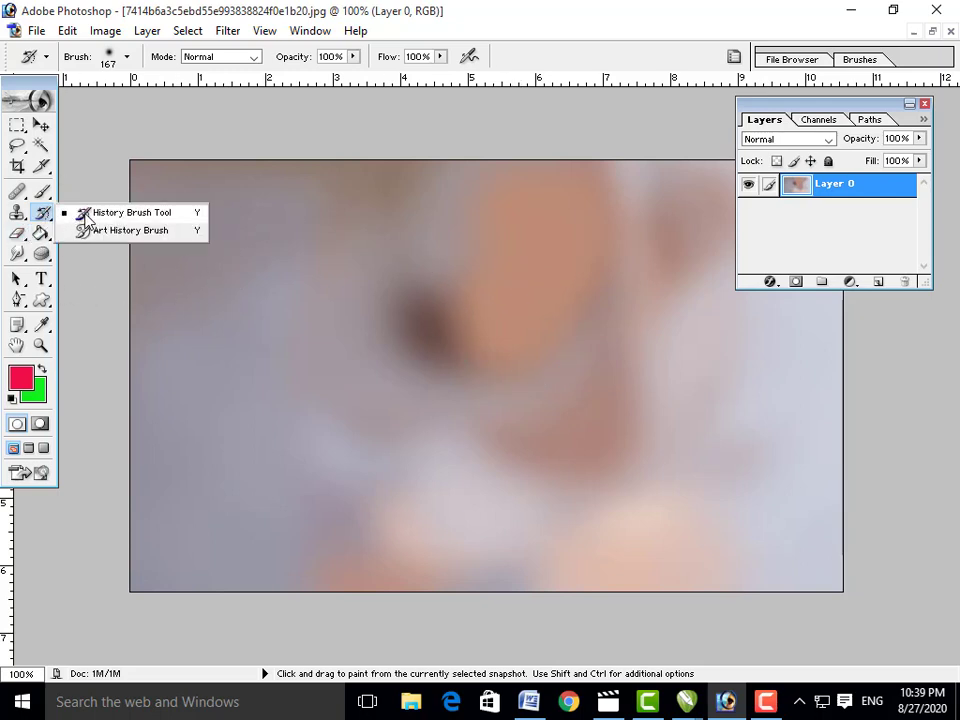
{"action": "left_click", "coordinate": [86, 214]}
{"action": "mouse_move", "coordinate": [523, 294]}
{"action": "left_mouse_down"}
{"action": "mouse_move", "coordinate": [529, 228]}
{"action": "mouse_move", "coordinate": [539, 311]}
{"action": "mouse_move", "coordinate": [505, 358]}
{"action": "mouse_move", "coordinate": [503, 382]}
{"action": "mouse_move", "coordinate": [513, 420]}
{"action": "mouse_move", "coordinate": [554, 397]}
{"action": "mouse_move", "coordinate": [553, 354]}
{"action": "mouse_move", "coordinate": [538, 430]}
{"action": "mouse_move", "coordinate": [518, 468]}
{"action": "mouse_move", "coordinate": [513, 550]}
{"action": "mouse_move", "coordinate": [545, 530]}
{"action": "mouse_move", "coordinate": [544, 387]}
{"action": "mouse_move", "coordinate": [531, 351]}
{"action": "mouse_move", "coordinate": [605, 420]}
{"action": "mouse_move", "coordinate": [621, 486]}
{"action": "mouse_move", "coordinate": [578, 512]}
{"action": "mouse_move", "coordinate": [552, 561]}
{"action": "mouse_move", "coordinate": [531, 366]}
{"action": "mouse_move", "coordinate": [541, 318]}
{"action": "mouse_move", "coordinate": [514, 221]}
{"action": "left_mouse_up"}
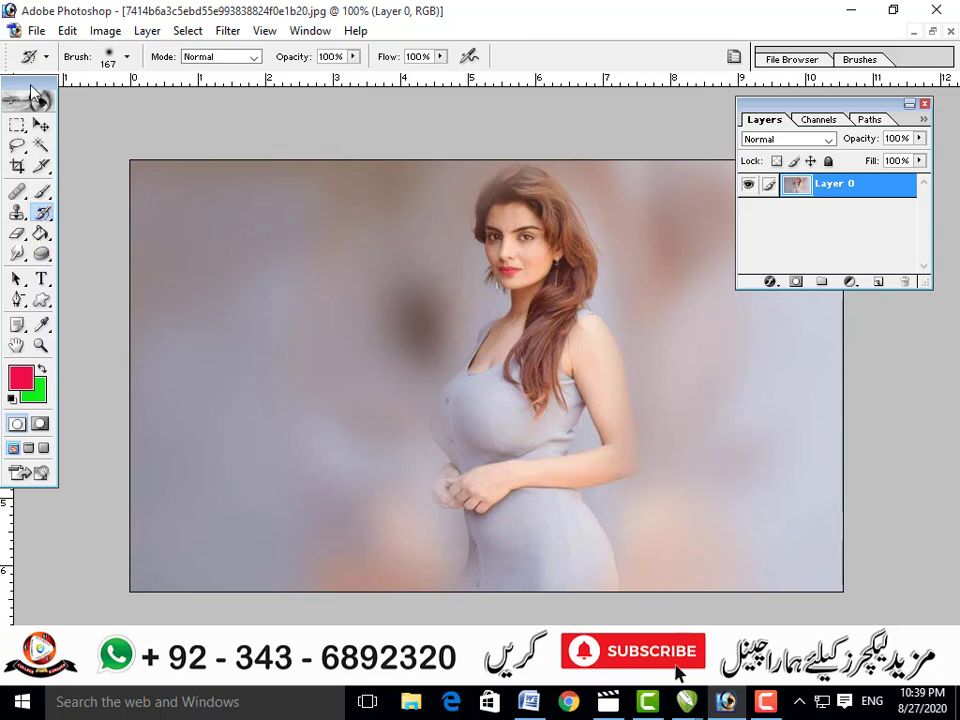
Move the toolbox lower, set the History Brush to a hard 150 px tip and restore the background on the photo's left side
{"action": "left_click_drag", "start_coordinate": [33, 92], "coordinate": [36, 153]}
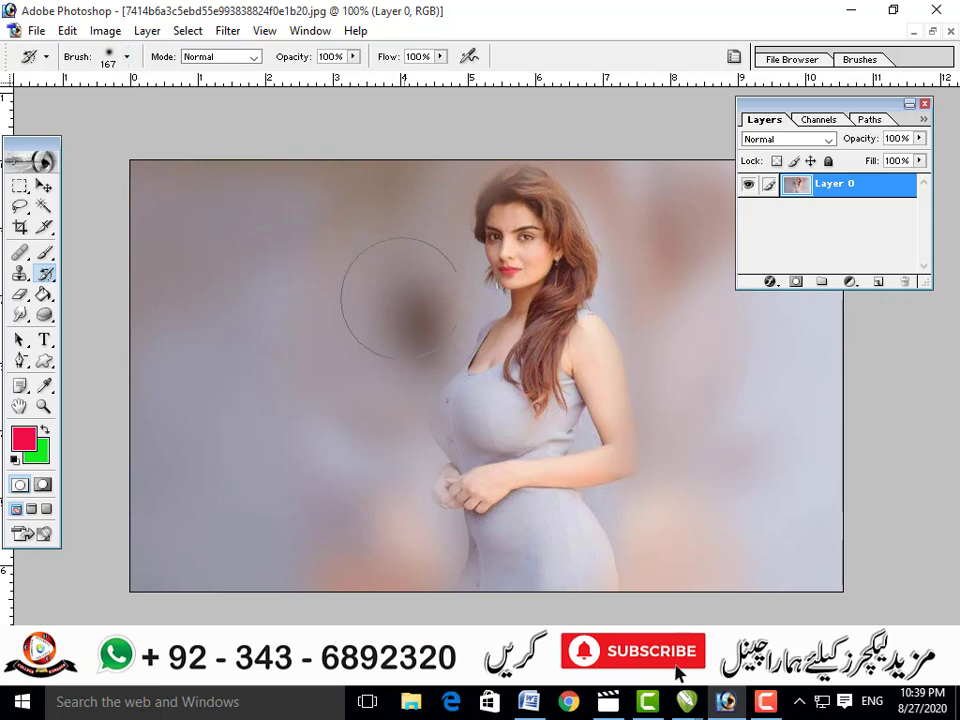
{"action": "left_click", "coordinate": [128, 62]}
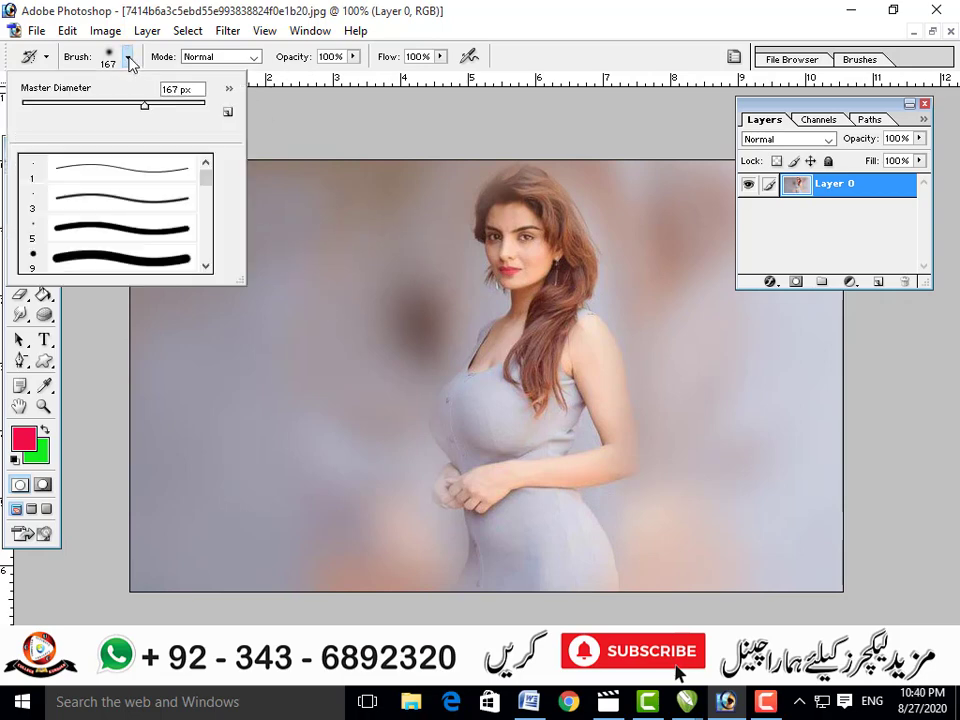
{"action": "left_click", "coordinate": [166, 263]}
{"action": "key", "text": "Return"}
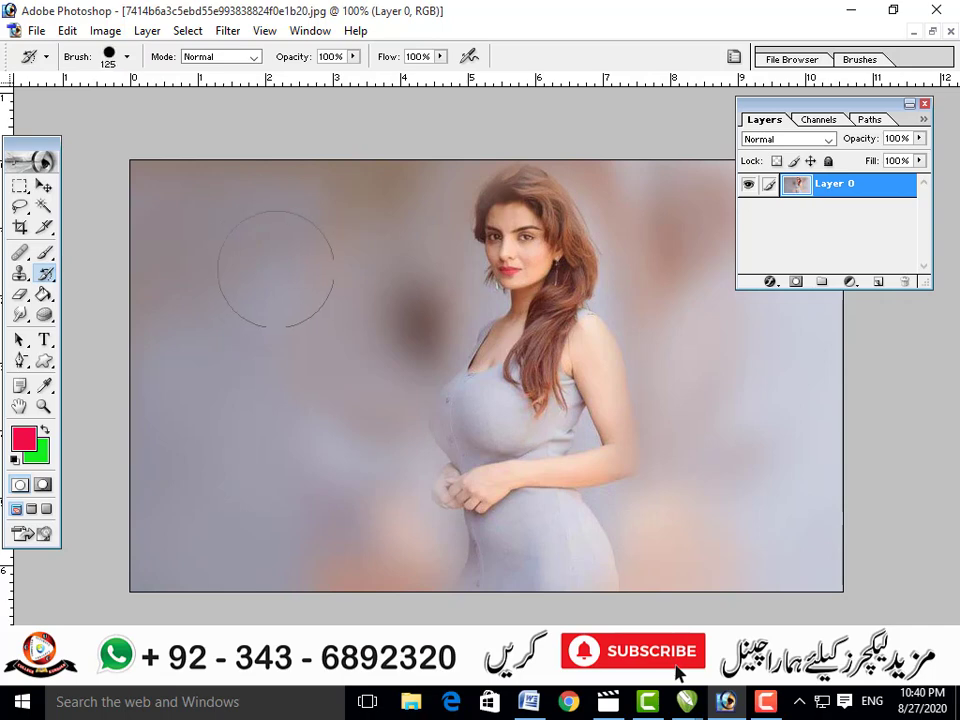
{"action": "key", "text": "bracketright"}
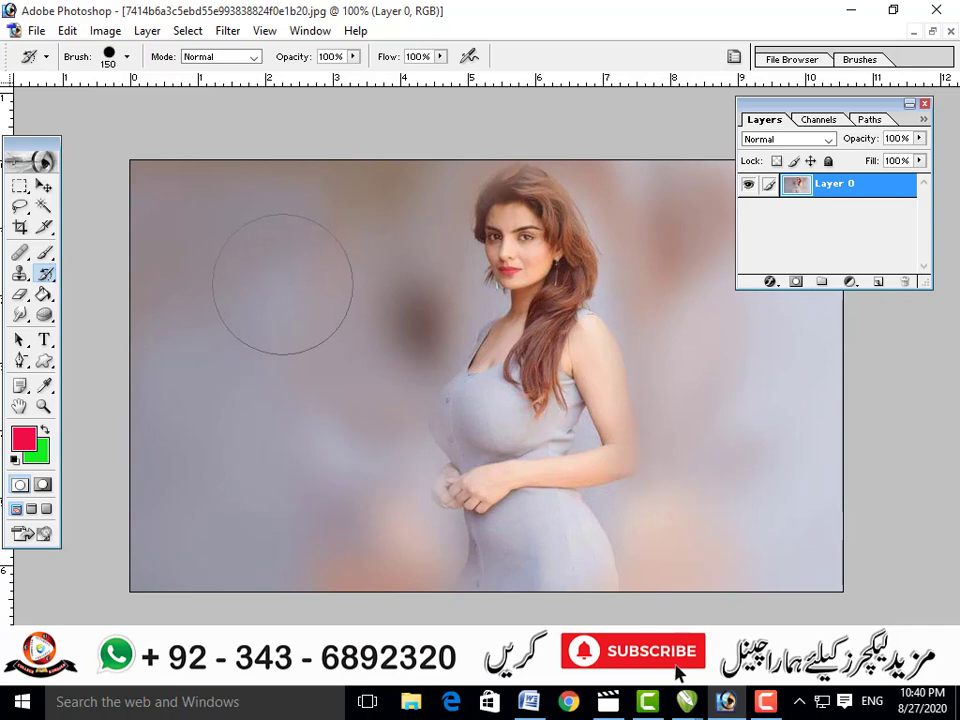
{"action": "mouse_move", "coordinate": [282, 284]}
{"action": "left_mouse_down"}
{"action": "mouse_move", "coordinate": [336, 332]}
{"action": "mouse_move", "coordinate": [258, 210]}
{"action": "mouse_move", "coordinate": [202, 328]}
{"action": "mouse_move", "coordinate": [329, 310]}
{"action": "mouse_move", "coordinate": [226, 386]}
{"action": "mouse_move", "coordinate": [275, 266]}
{"action": "mouse_move", "coordinate": [231, 351]}
{"action": "mouse_move", "coordinate": [152, 252]}
{"action": "mouse_move", "coordinate": [186, 187]}
{"action": "mouse_move", "coordinate": [207, 427]}
{"action": "mouse_move", "coordinate": [203, 410]}
{"action": "mouse_move", "coordinate": [175, 535]}
{"action": "mouse_move", "coordinate": [290, 465]}
{"action": "mouse_move", "coordinate": [306, 526]}
{"action": "mouse_move", "coordinate": [328, 550]}
{"action": "mouse_move", "coordinate": [326, 530]}
{"action": "mouse_move", "coordinate": [340, 553]}
{"action": "mouse_move", "coordinate": [338, 525]}
{"action": "mouse_move", "coordinate": [351, 530]}
{"action": "mouse_move", "coordinate": [277, 391]}
{"action": "mouse_move", "coordinate": [356, 452]}
{"action": "left_mouse_up"}
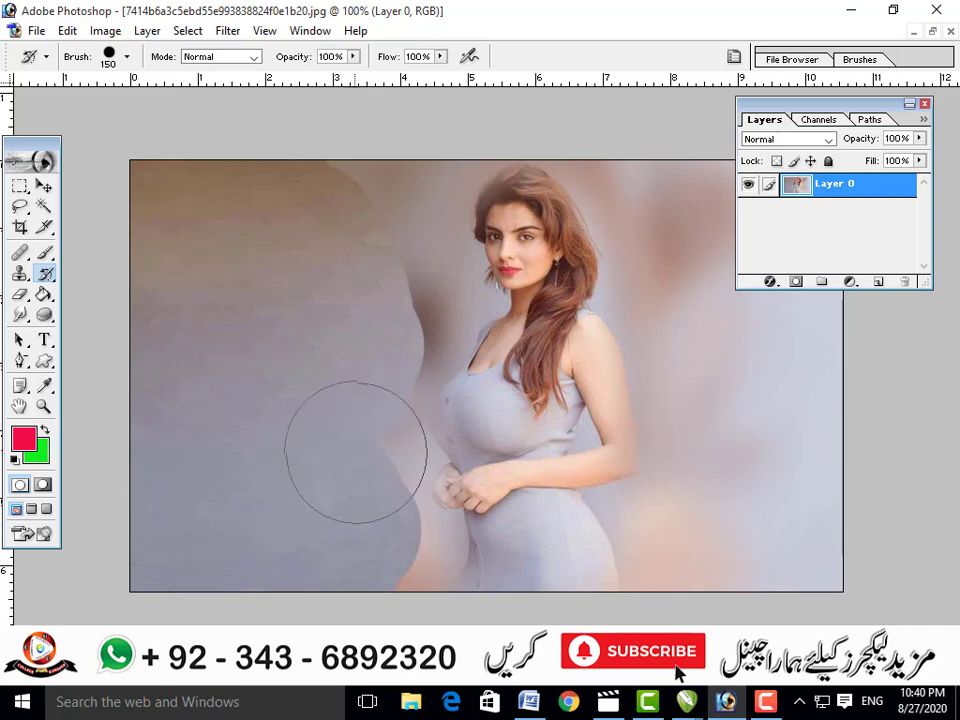
Blur the background on both sides and the woman's outer body with the Art History Brush, keeping her face sharp
{"action": "left_click", "coordinate": [43, 276]}
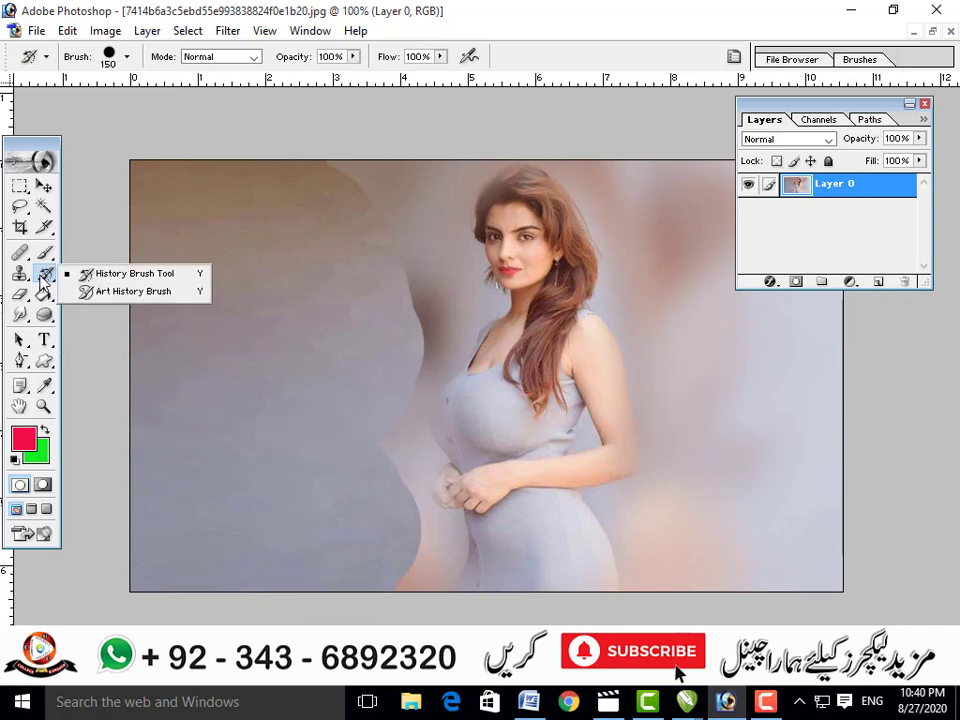
{"action": "left_click", "coordinate": [112, 293]}
{"action": "mouse_move", "coordinate": [260, 220]}
{"action": "left_mouse_down"}
{"action": "mouse_move", "coordinate": [230, 270]}
{"action": "mouse_move", "coordinate": [209, 394]}
{"action": "mouse_move", "coordinate": [320, 360]}
{"action": "mouse_move", "coordinate": [225, 289]}
{"action": "mouse_move", "coordinate": [429, 418]}
{"action": "mouse_move", "coordinate": [735, 503]}
{"action": "mouse_move", "coordinate": [722, 319]}
{"action": "left_mouse_up"}
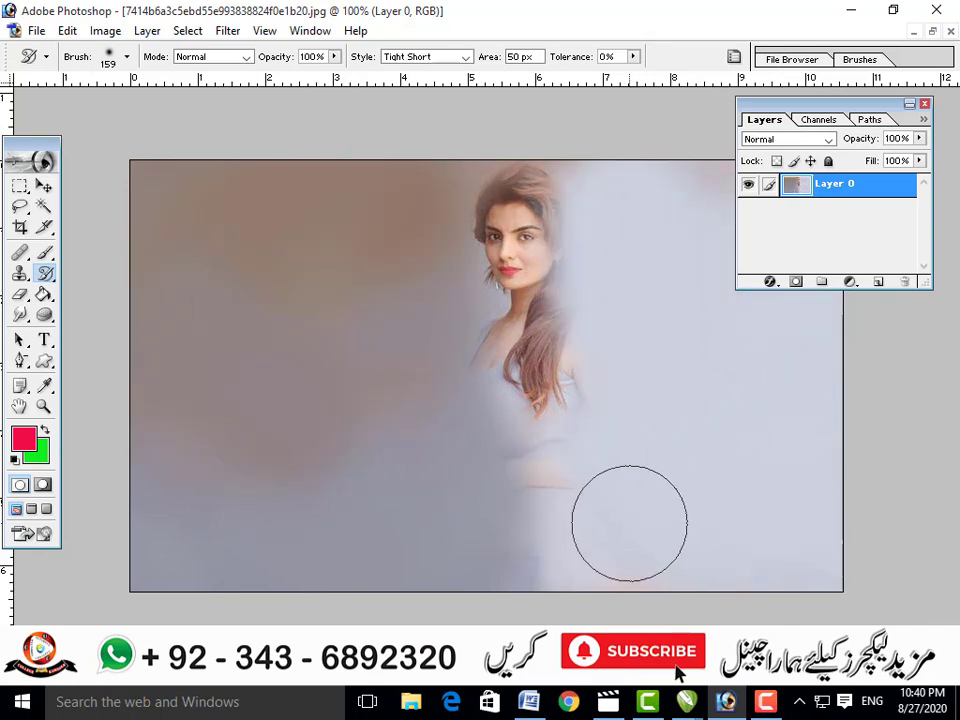
Restore the woman's hair, upper body and hands with the History Brush
{"action": "left_click", "coordinate": [46, 274]}
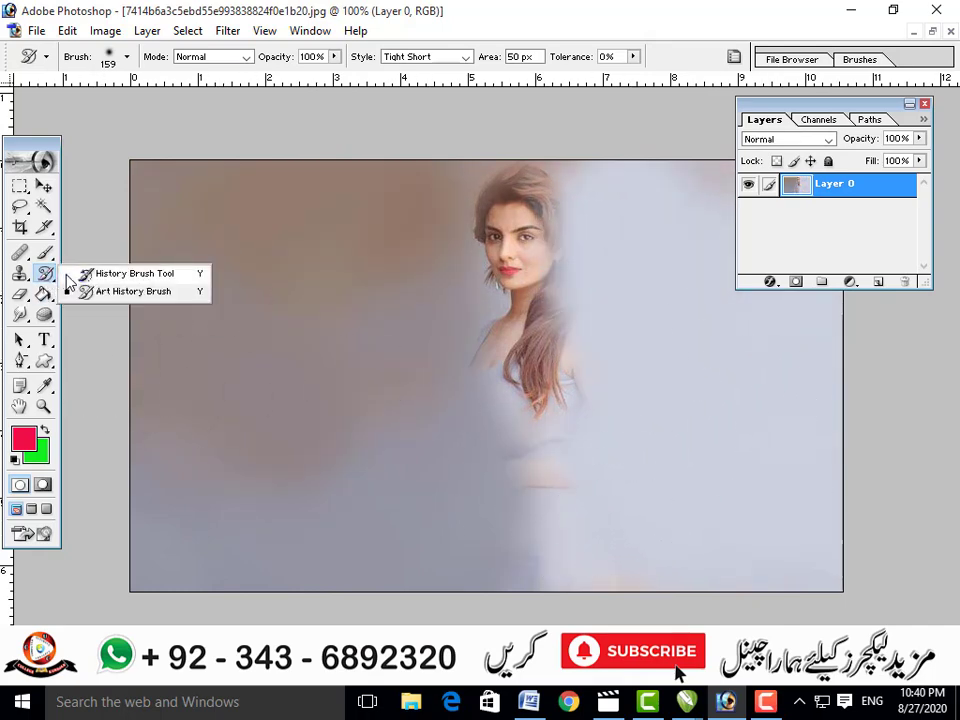
{"action": "left_click", "coordinate": [130, 272]}
{"action": "mouse_move", "coordinate": [497, 234]}
{"action": "left_mouse_down"}
{"action": "mouse_move", "coordinate": [510, 216]}
{"action": "mouse_move", "coordinate": [527, 283]}
{"action": "mouse_move", "coordinate": [480, 429]}
{"action": "mouse_move", "coordinate": [511, 340]}
{"action": "mouse_move", "coordinate": [490, 492]}
{"action": "left_mouse_up"}
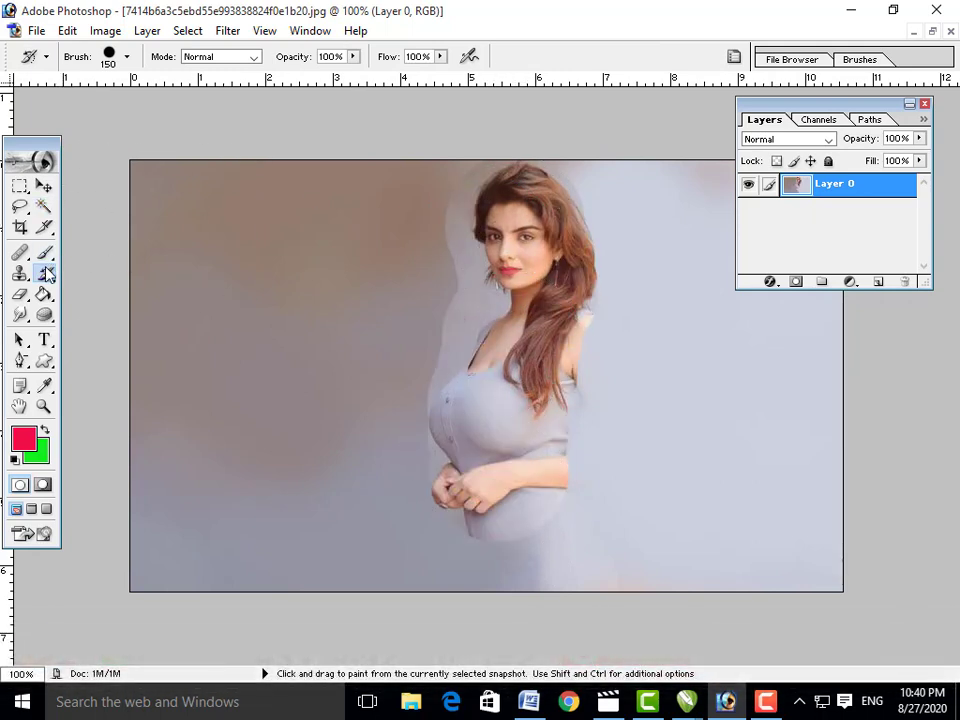
Keep the History Brush active and reduce its size to 80 px
{"action": "left_click", "coordinate": [46, 274]}
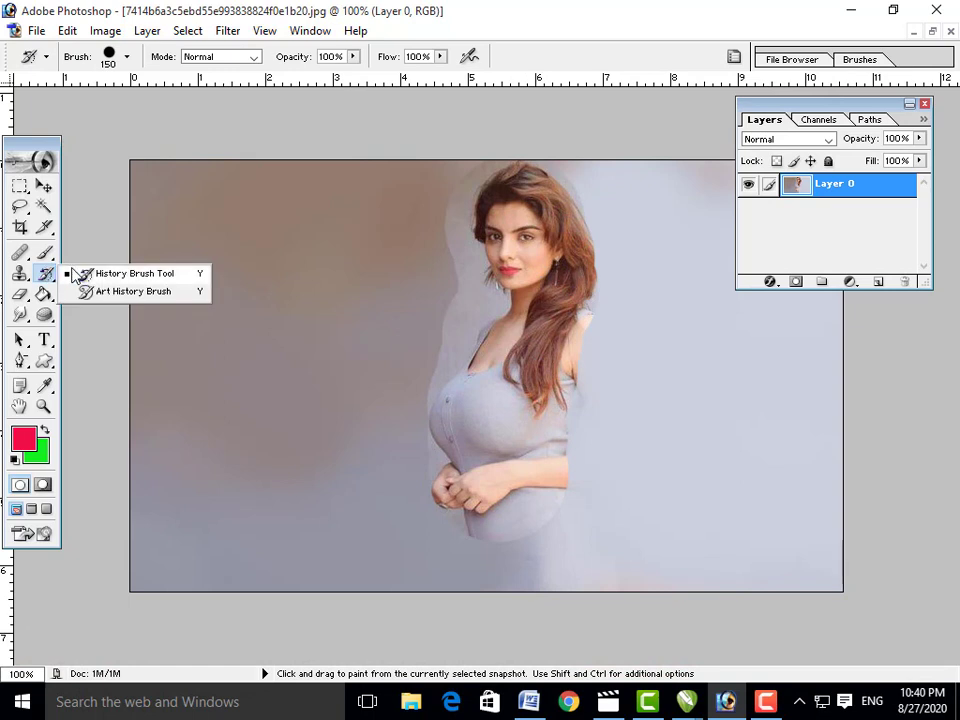
{"action": "left_click", "coordinate": [35, 147]}
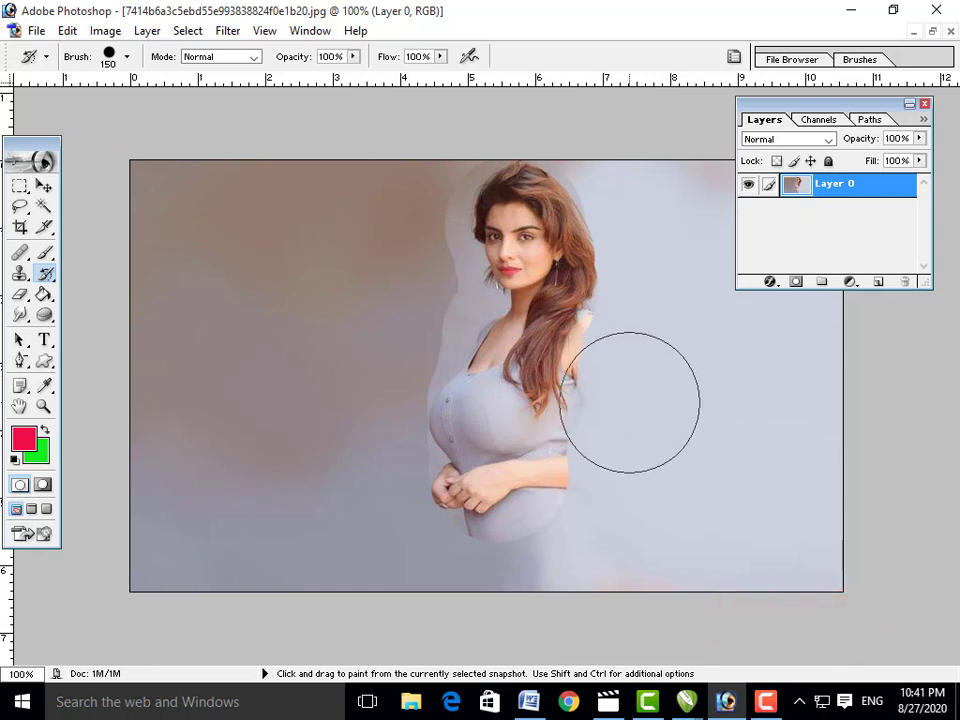
{"action": "key", "text": "bracketleft"}
{"action": "key", "text": "bracketleft"}
{"action": "key", "text": "bracketleft"}
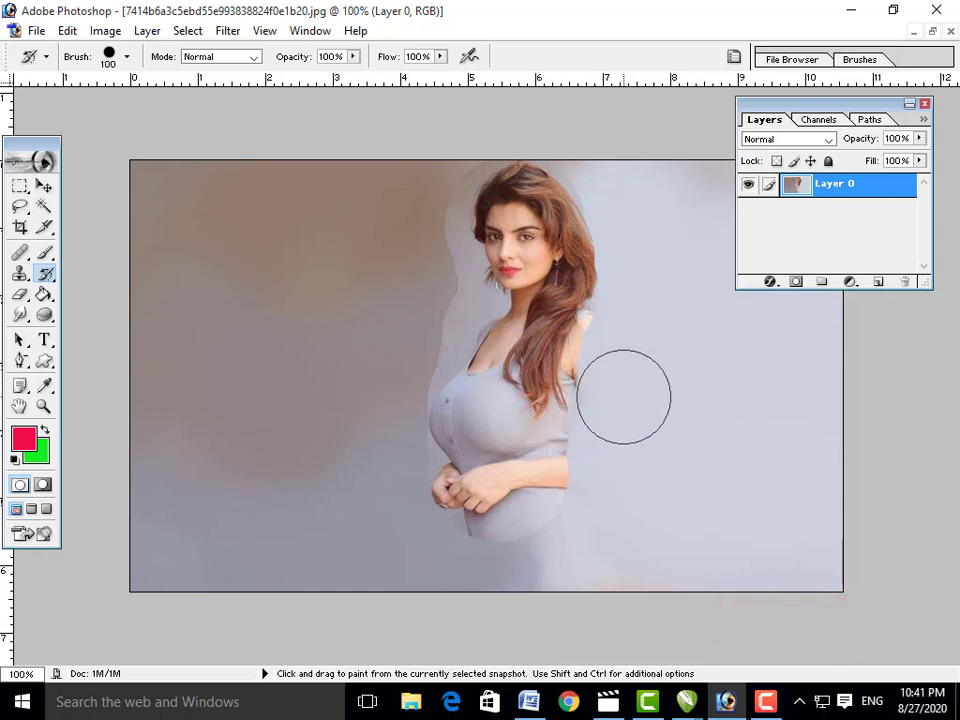
{"action": "key", "text": "bracketleft"}
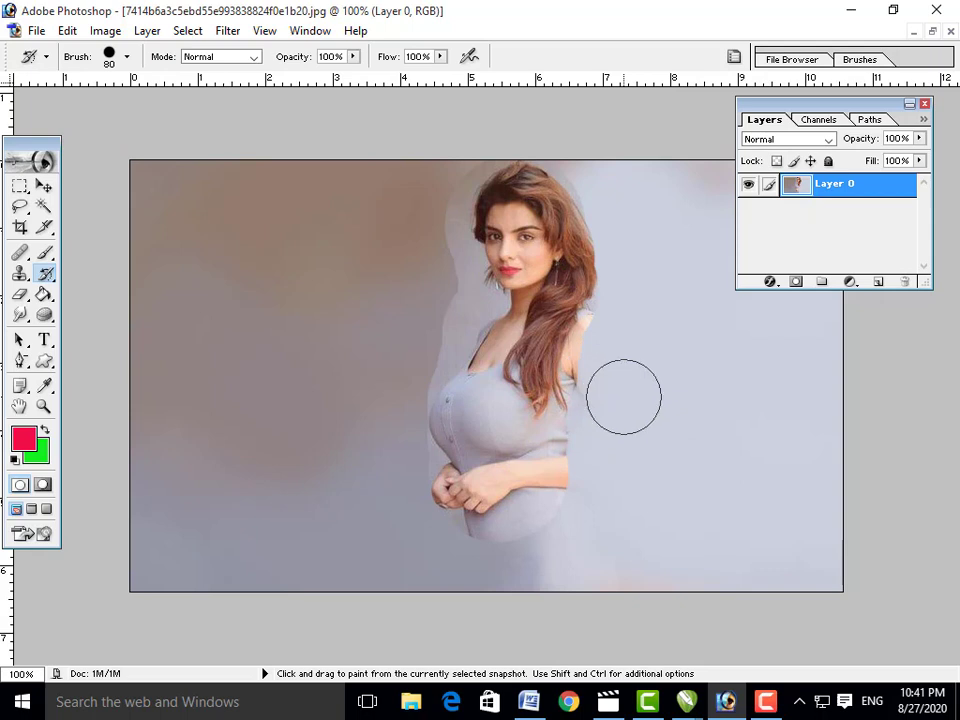